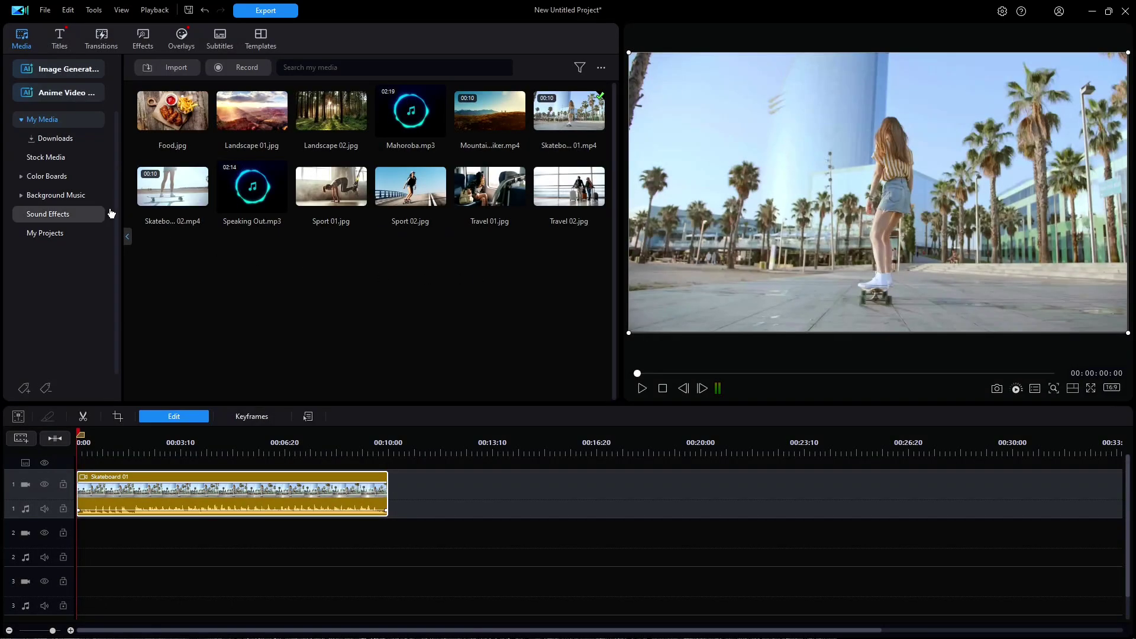
Expand Background Music in the Media room to load the CyberLink music library.
click(22, 197)
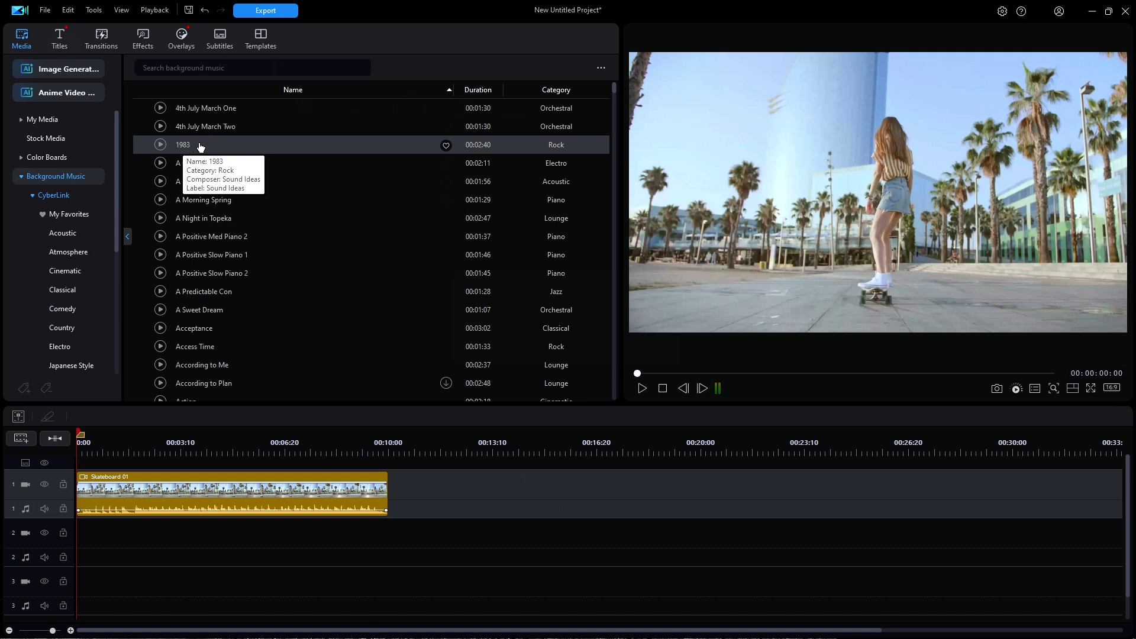
Play the 1983 rock track and raise the system volume from the Playback menu.
double_click(251, 146)
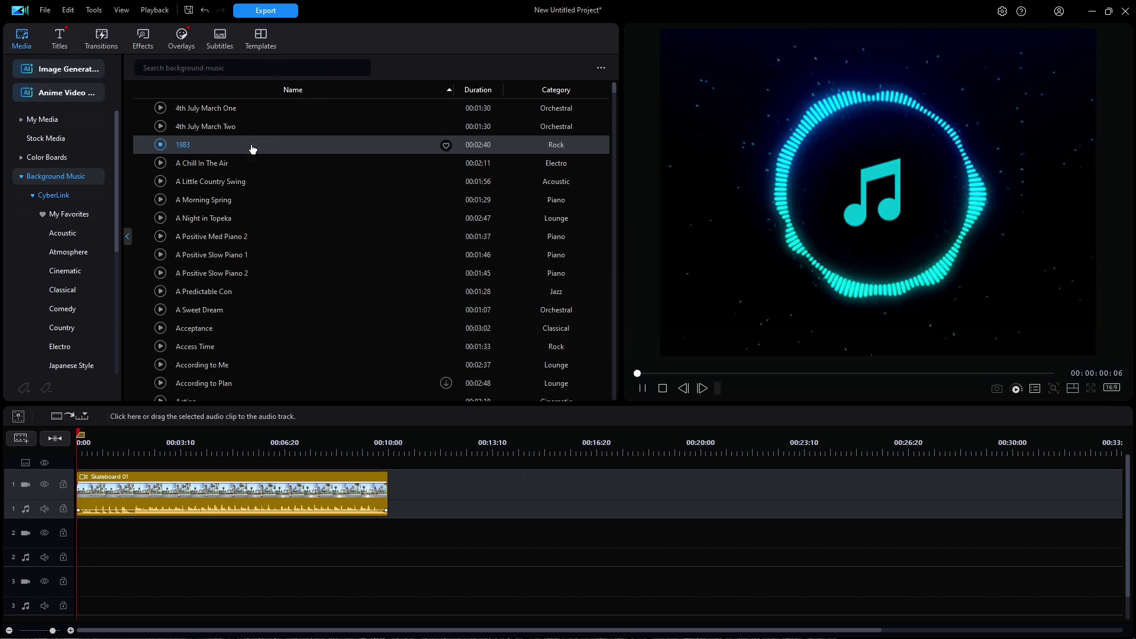
click(159, 13)
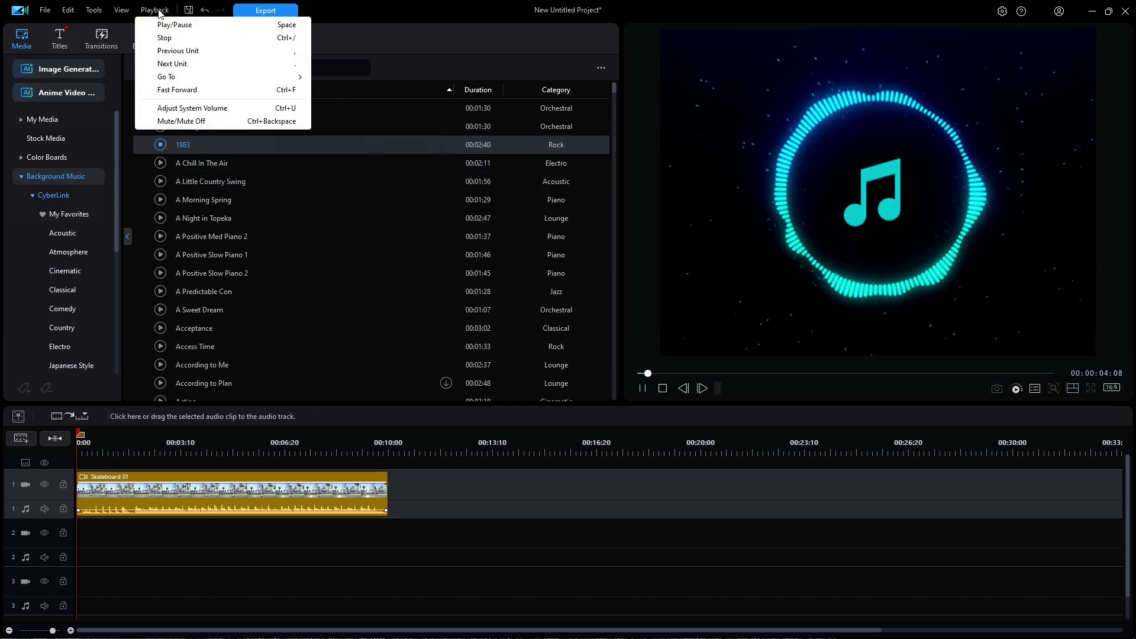
click(197, 108)
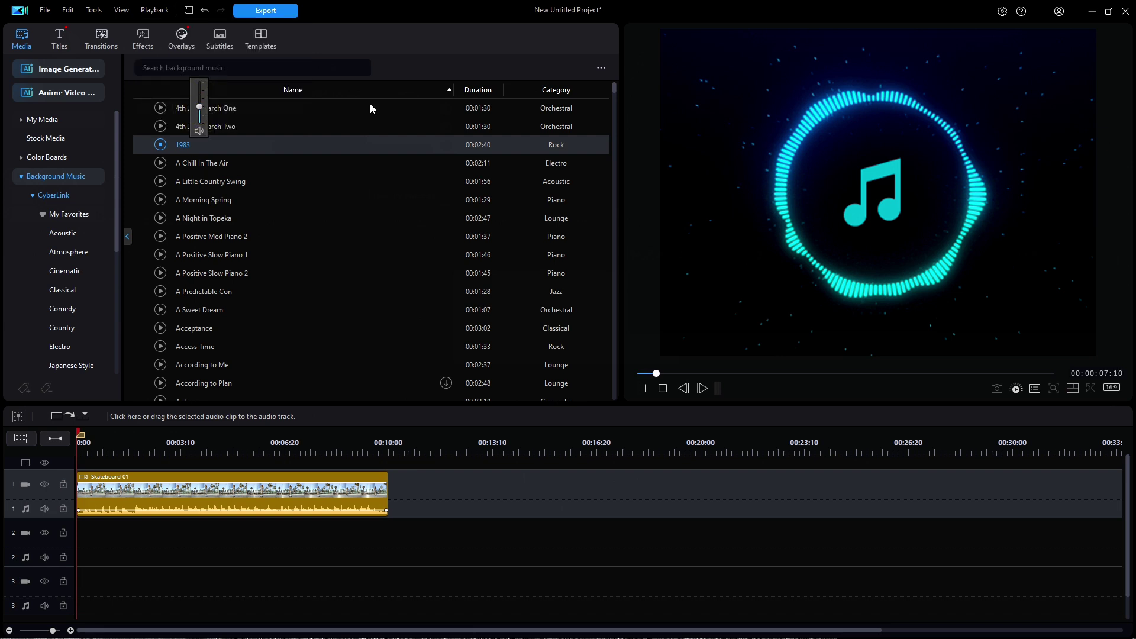
click(202, 108)
drag(203, 110, 203, 98)
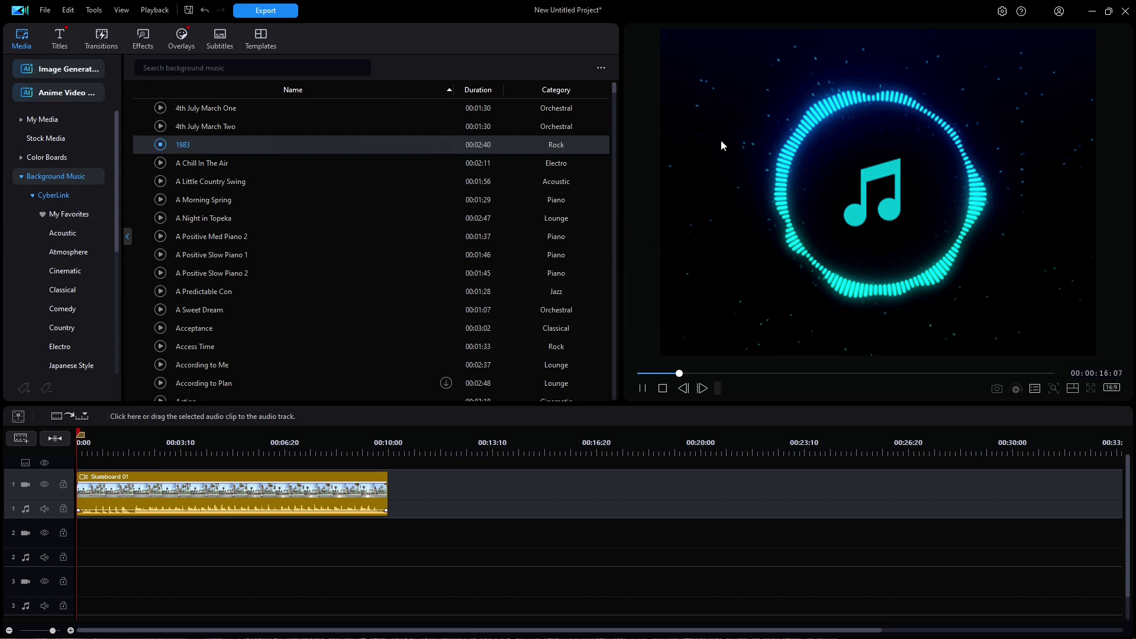
Lower the preview volume, stop the 1983 playback, and bring up the Export window.
mouse_move(721, 141)
mouse_move(721, 142)
mouse_down()
mouse_move(717, 165)
mouse_move(715, 156)
mouse_up()
click(663, 390)
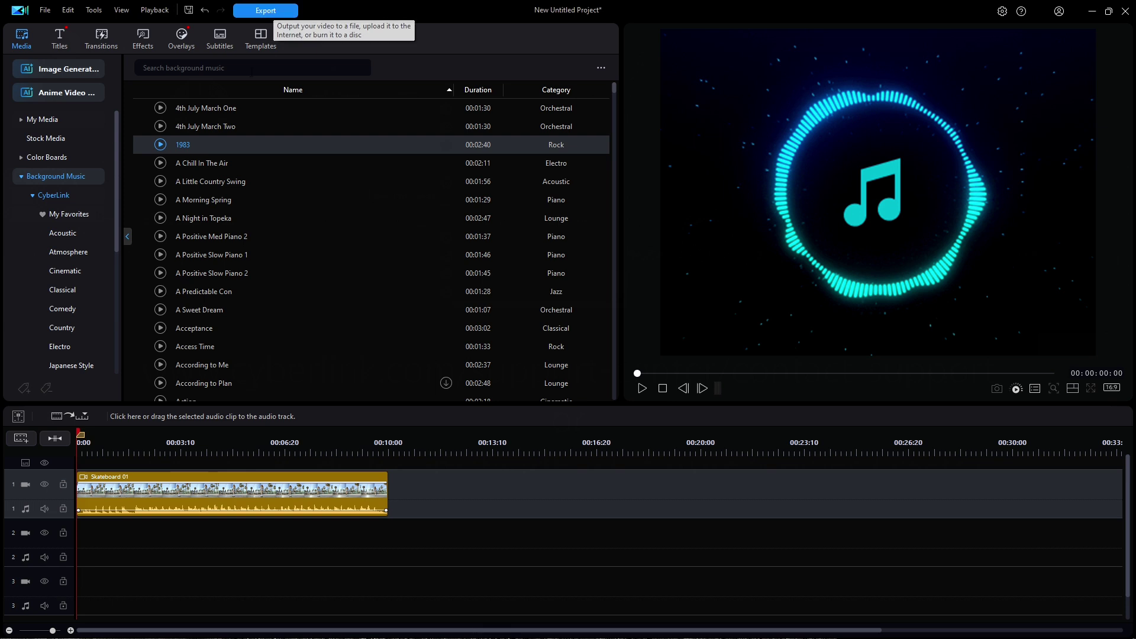
click(267, 13)
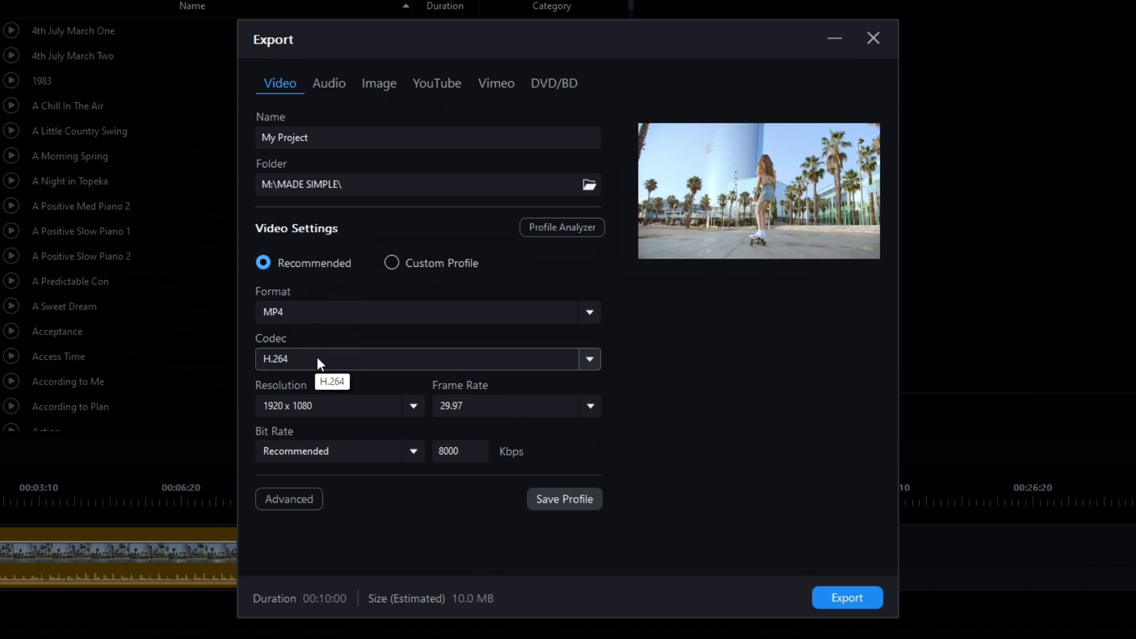
Switch to Custom Profile and save the MP4 H.264 1920 x 1080 settings as 'Custom Profile -1'.
click(421, 264)
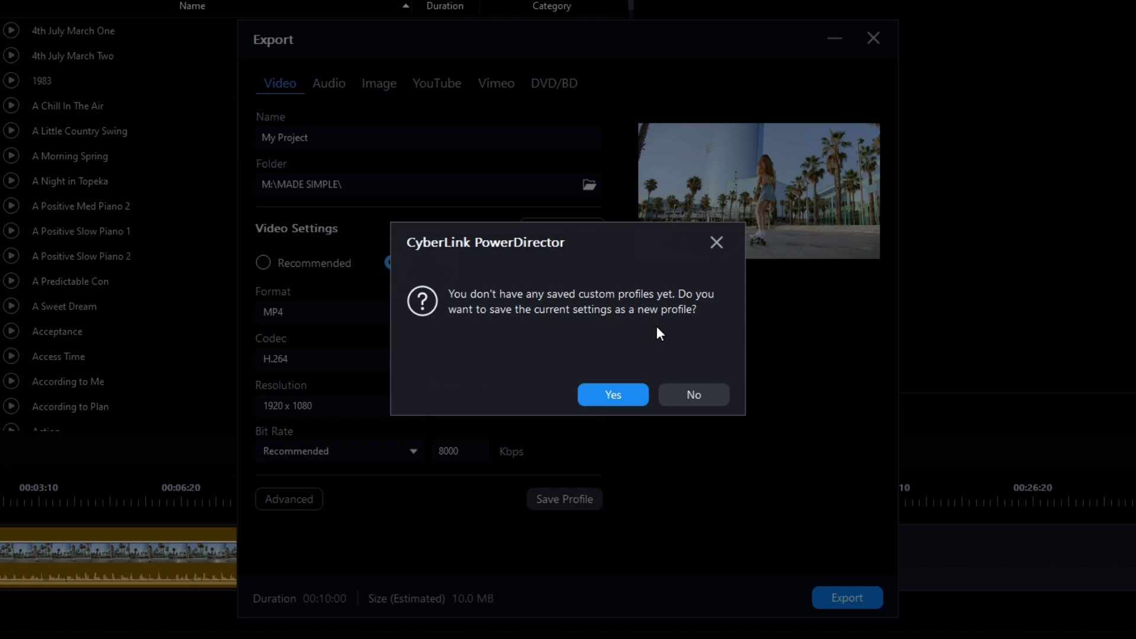
click(622, 393)
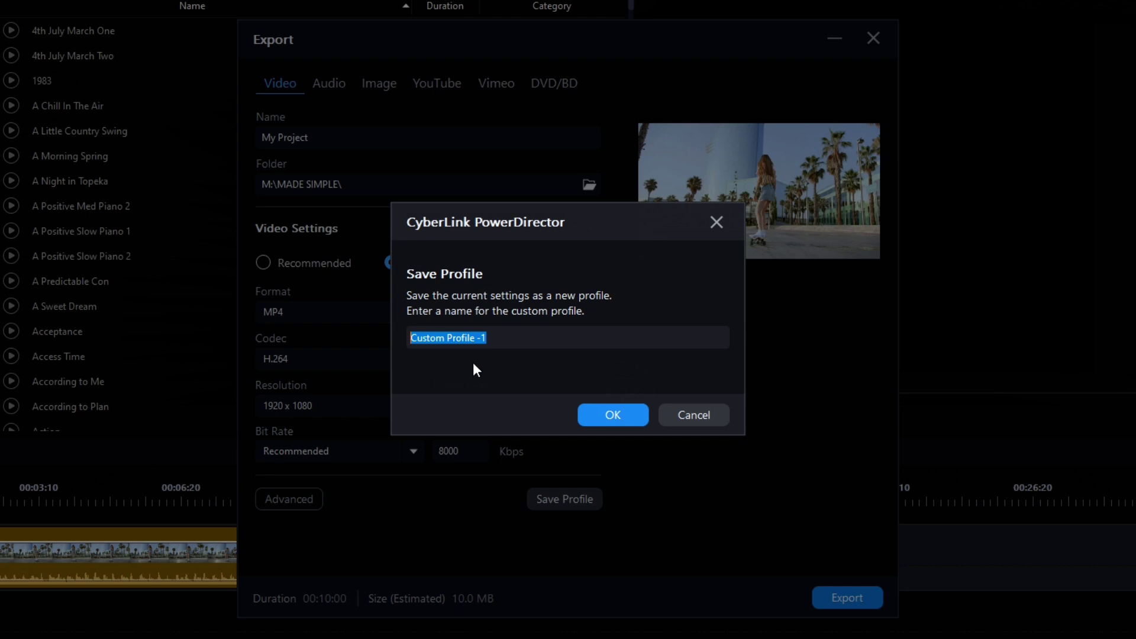
click(613, 413)
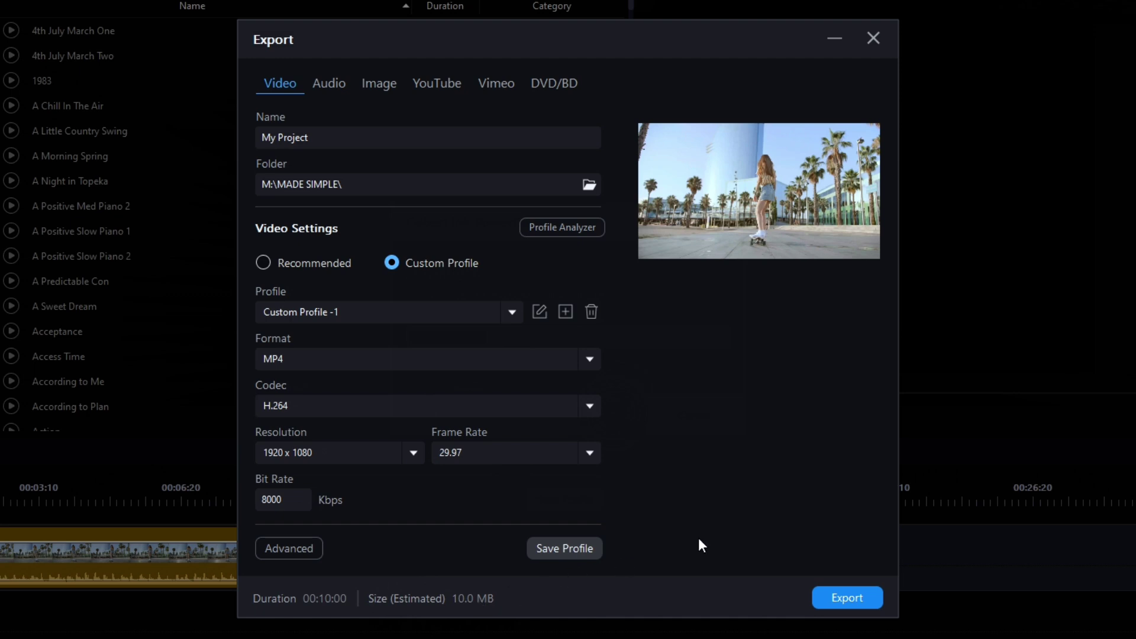
click(872, 36)
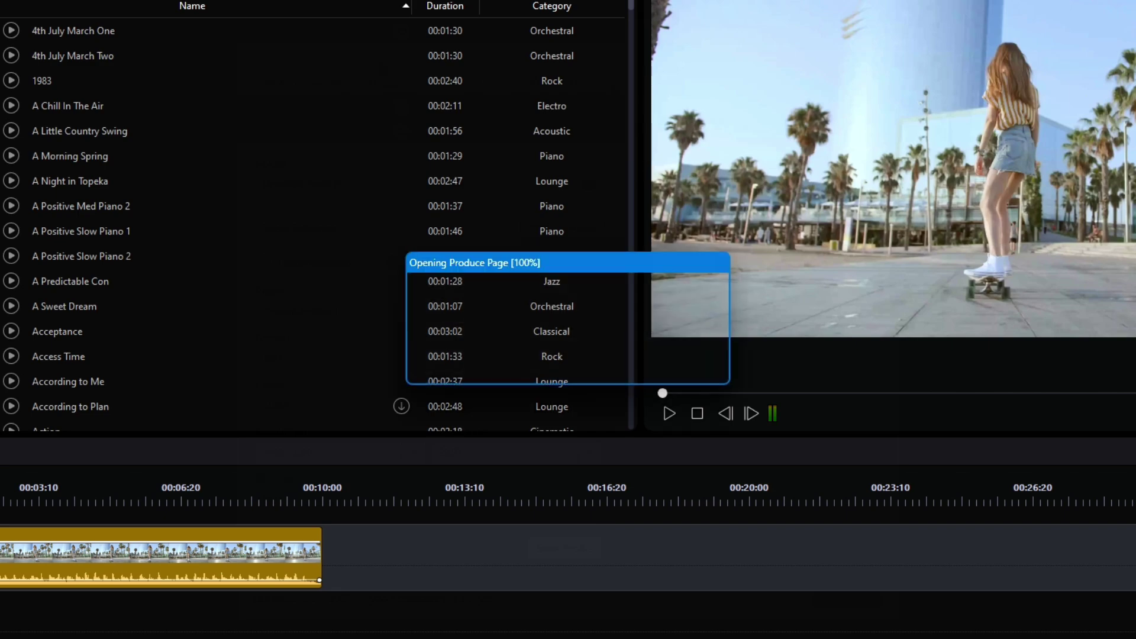
key(ctrl+e)
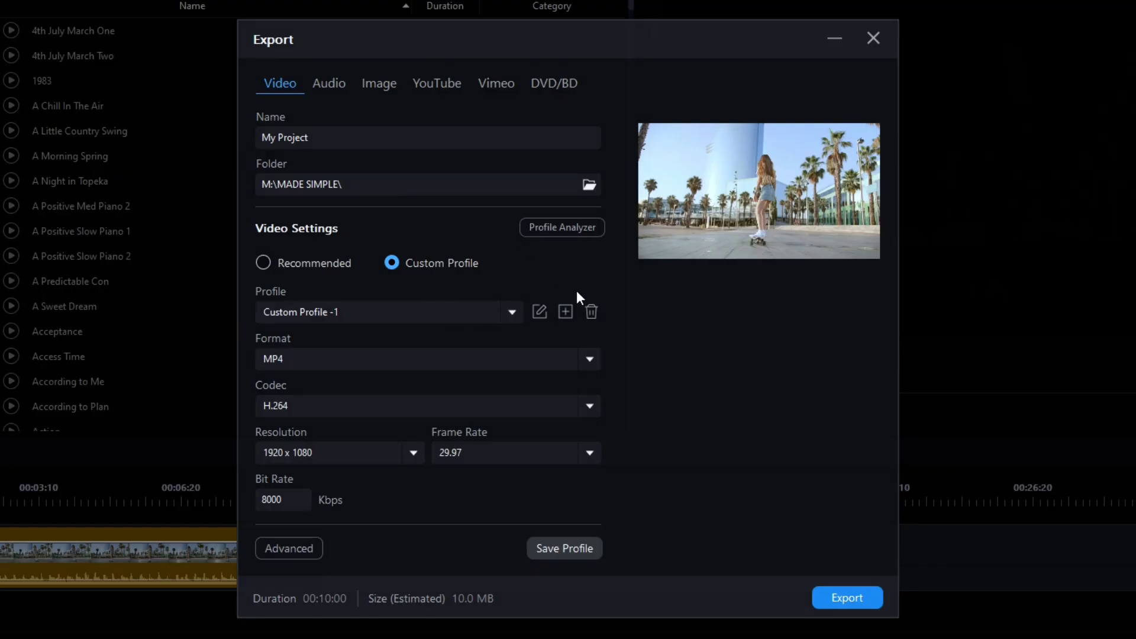
click(264, 264)
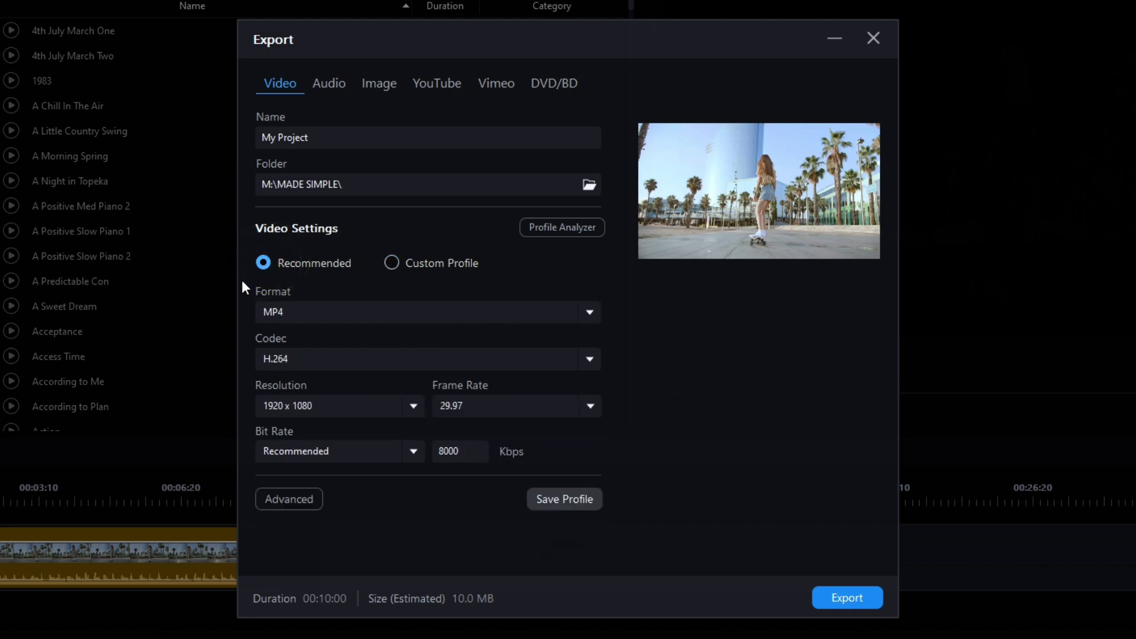
click(392, 264)
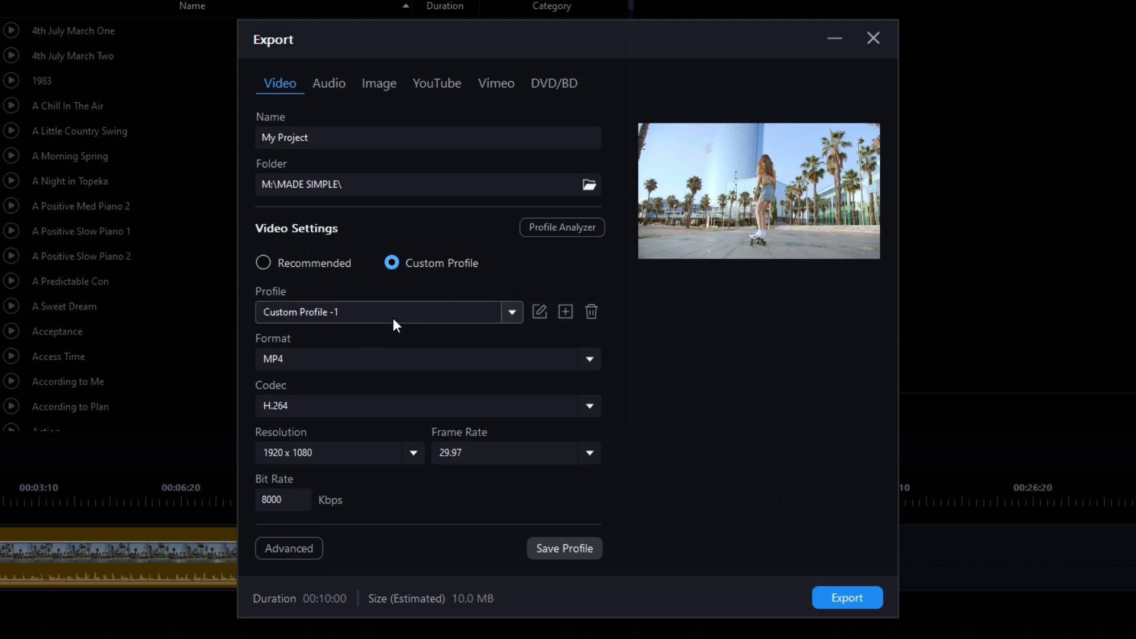
click(510, 310)
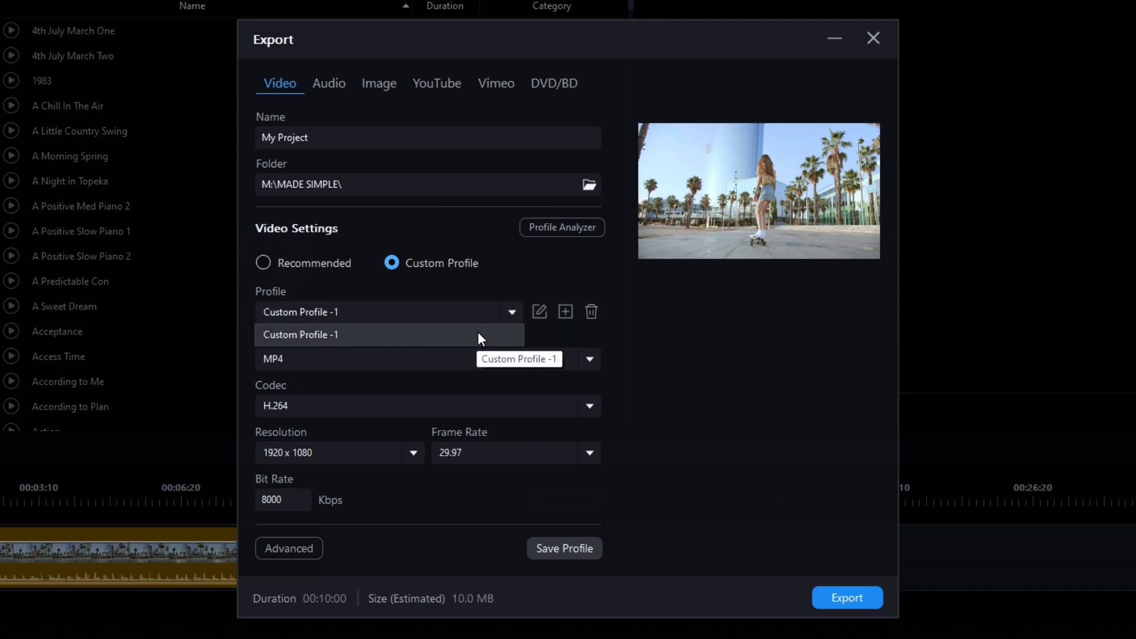
click(724, 335)
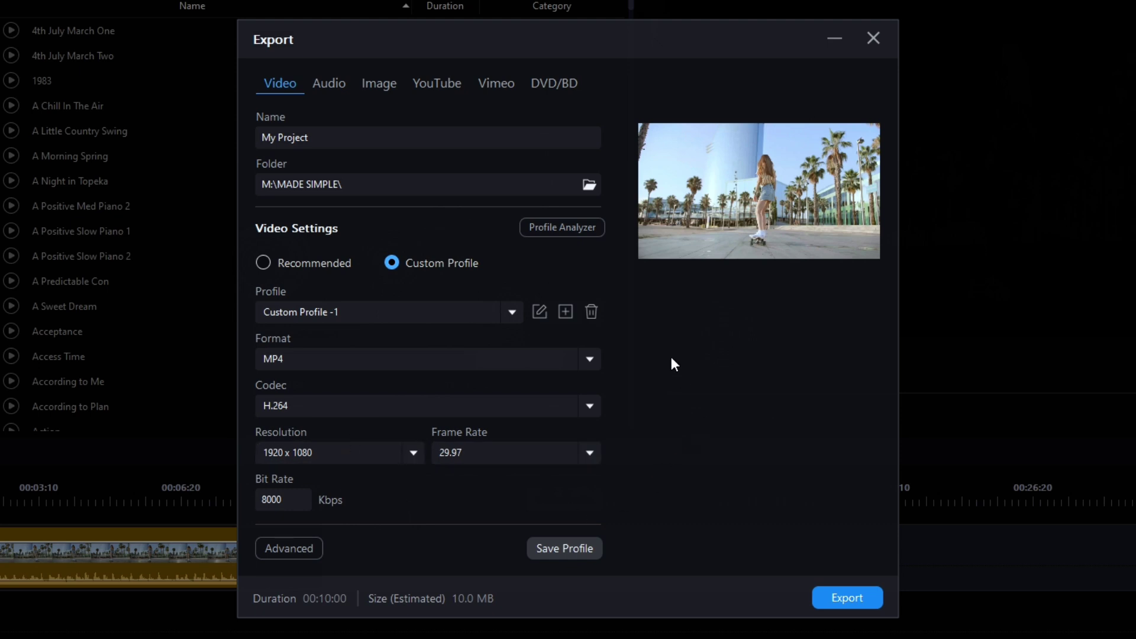
click(541, 312)
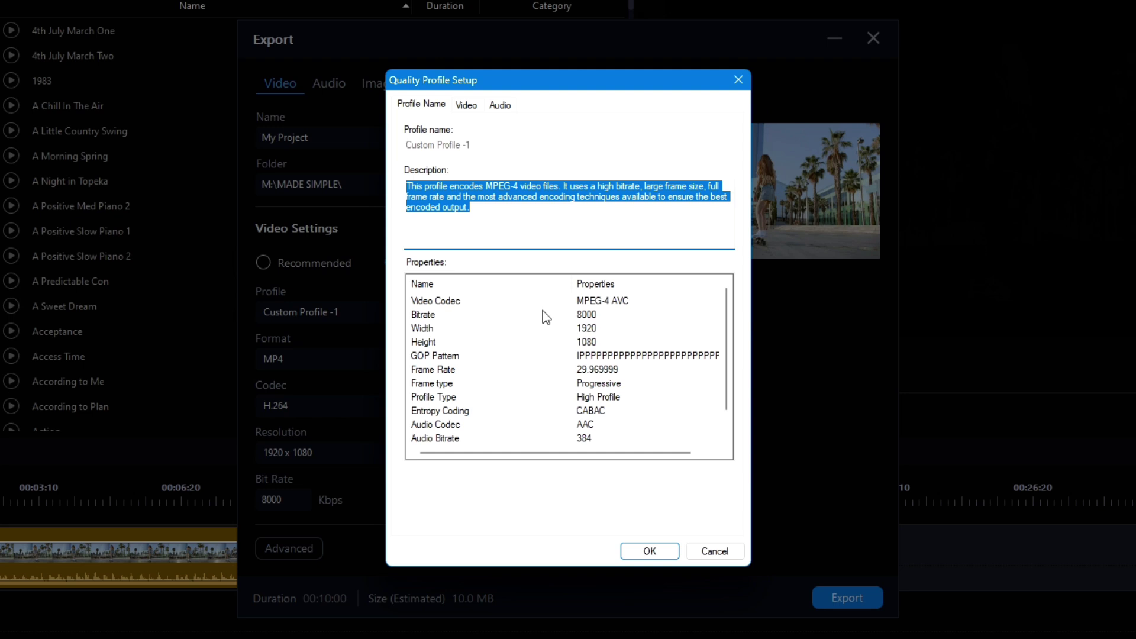
Set Custom Profile -1's average video bitrate to 60000 Kbps.
click(468, 105)
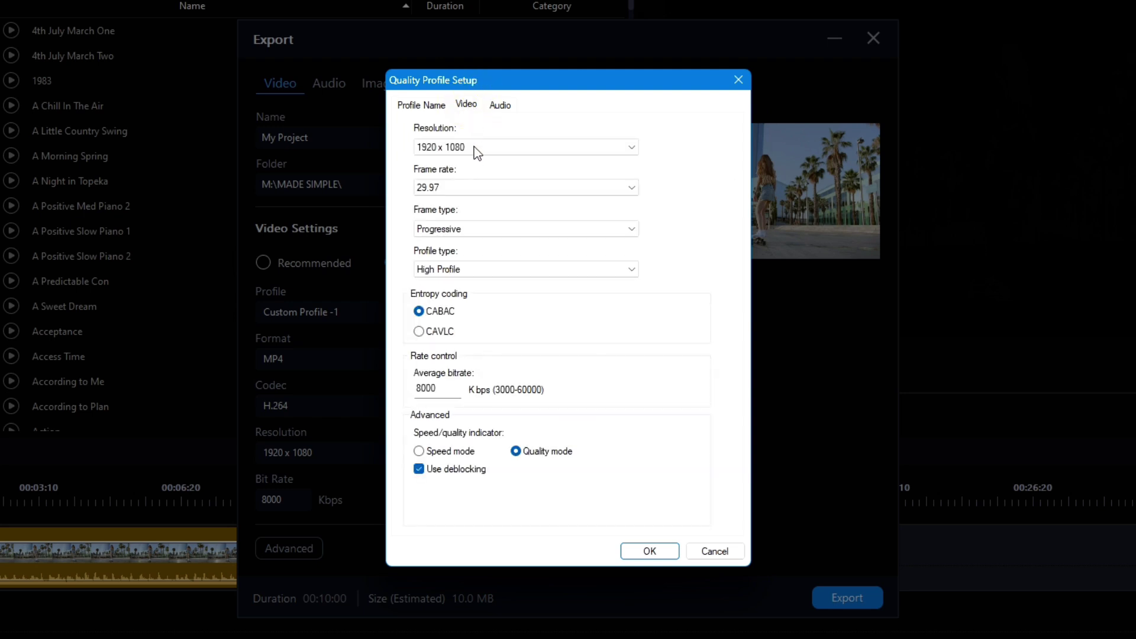
double_click(424, 387)
text(60000)
click(651, 550)
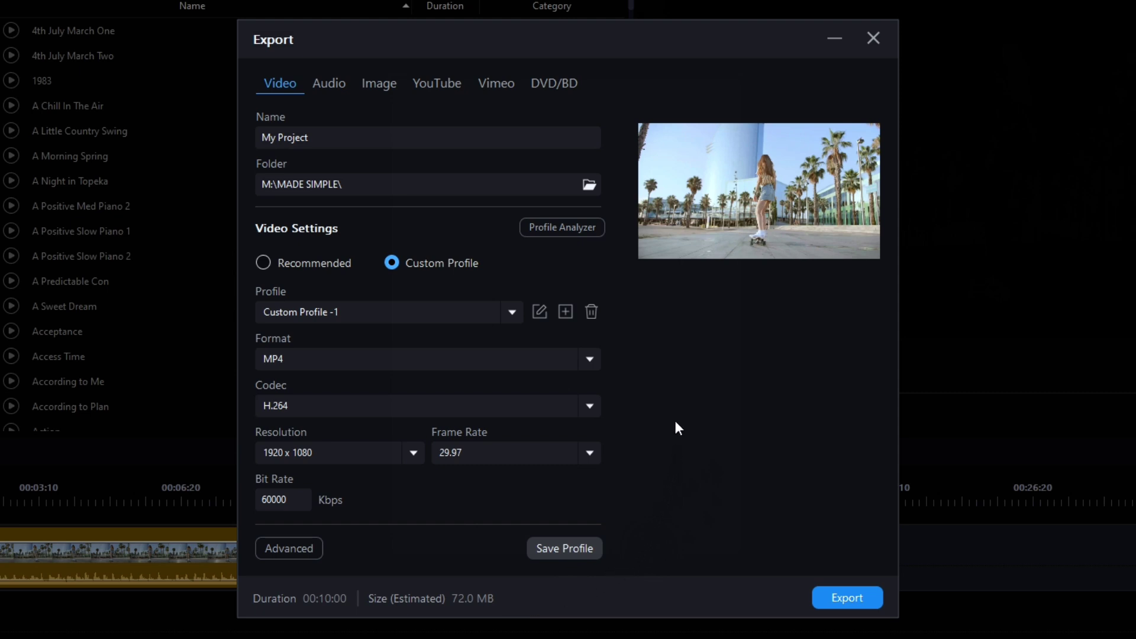
Change the profile's audio compression to LPCM and confirm.
click(540, 313)
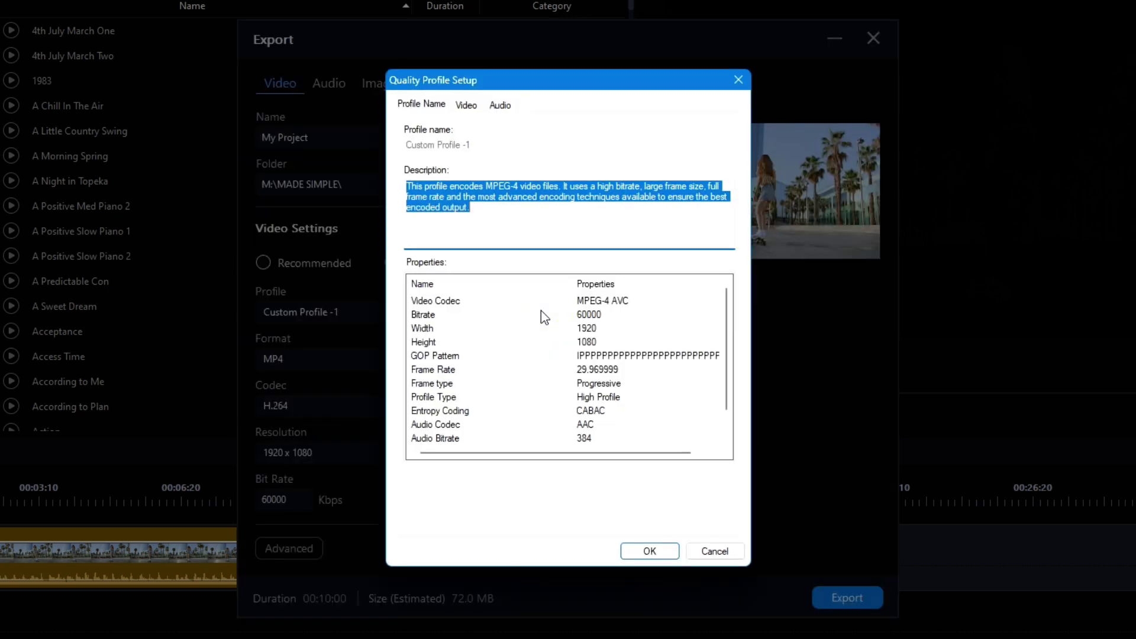
click(503, 110)
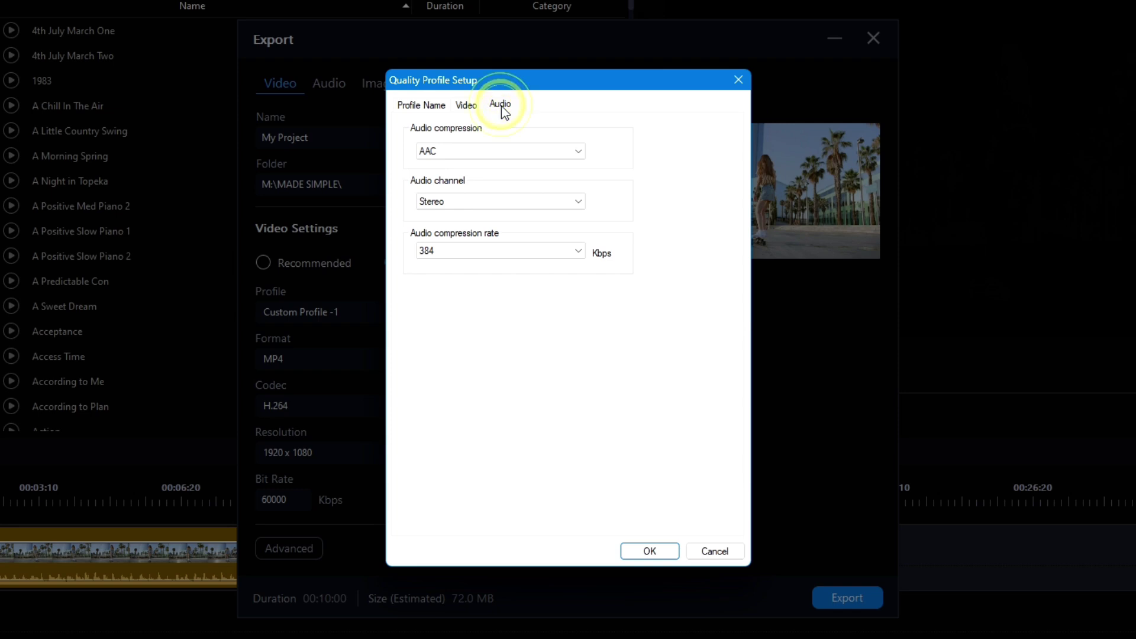
click(528, 152)
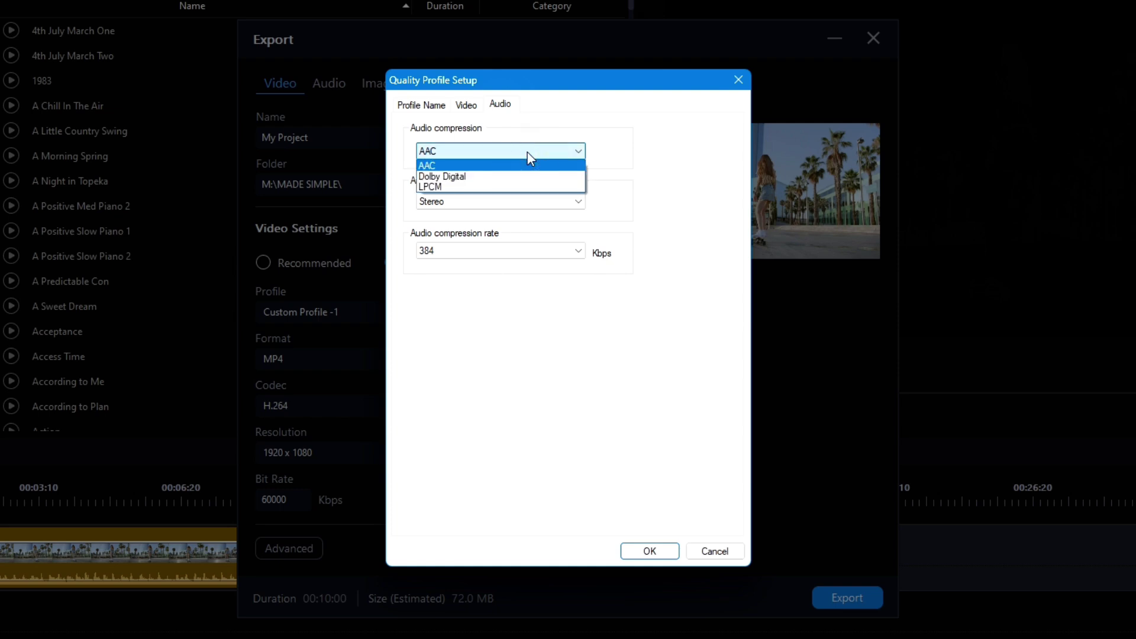
click(451, 187)
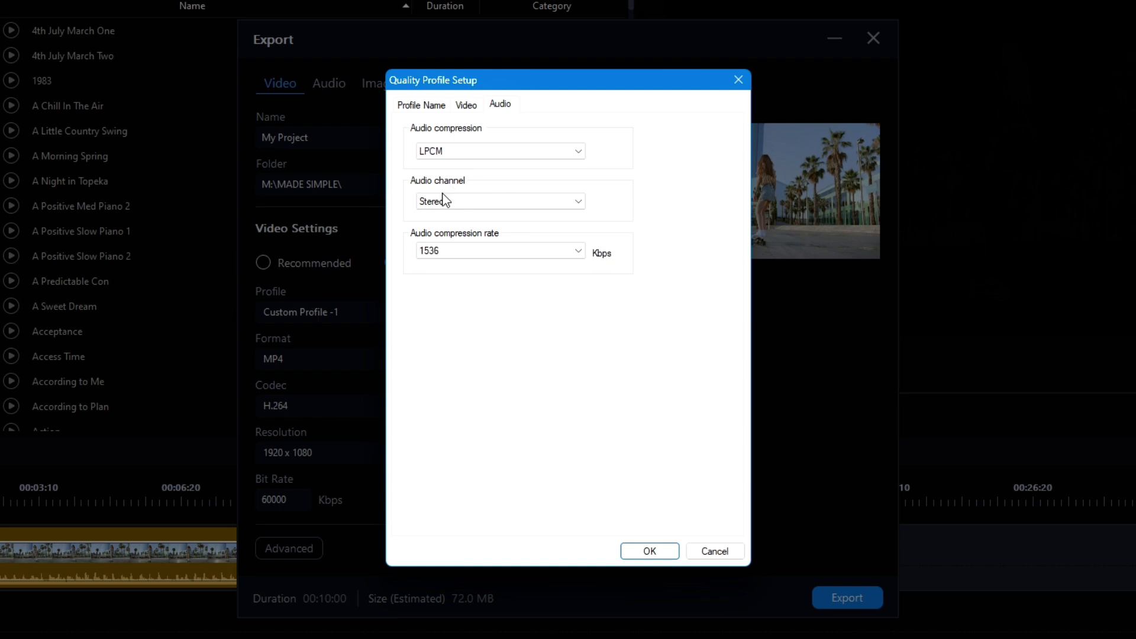
click(662, 554)
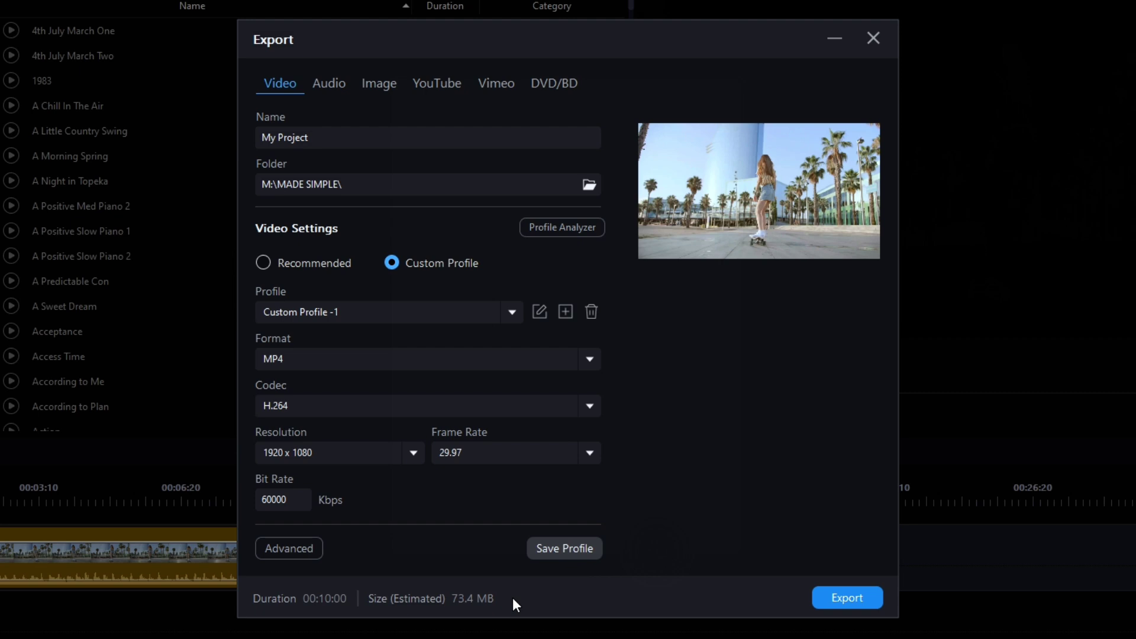
Save Custom Profile -1, check its Video and Audio settings, and save it again.
click(564, 550)
click(540, 311)
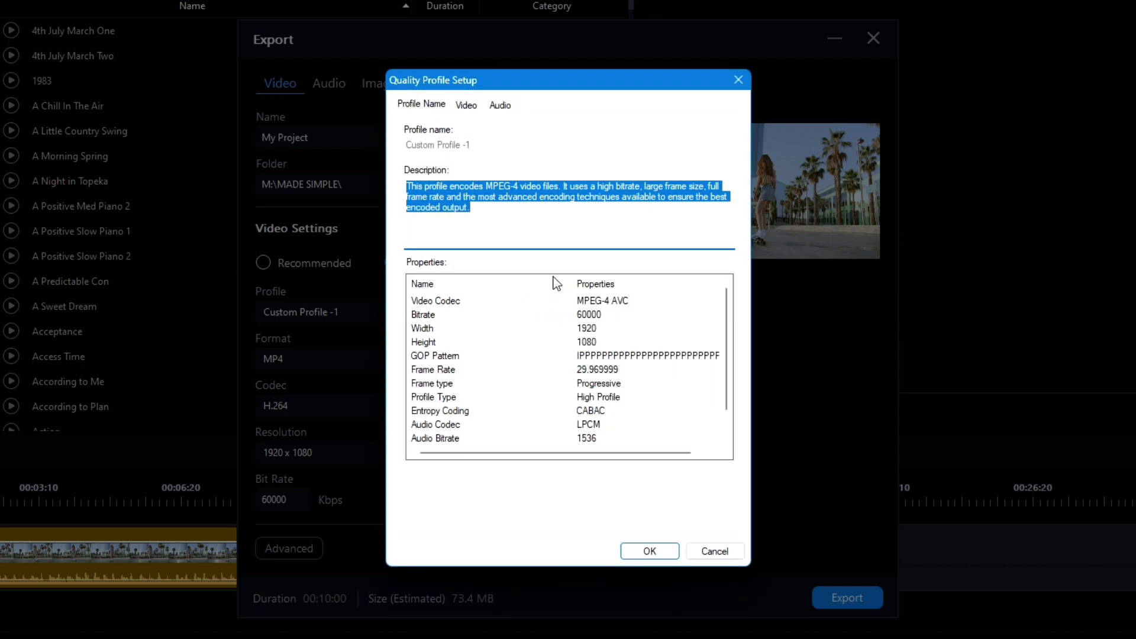
click(468, 107)
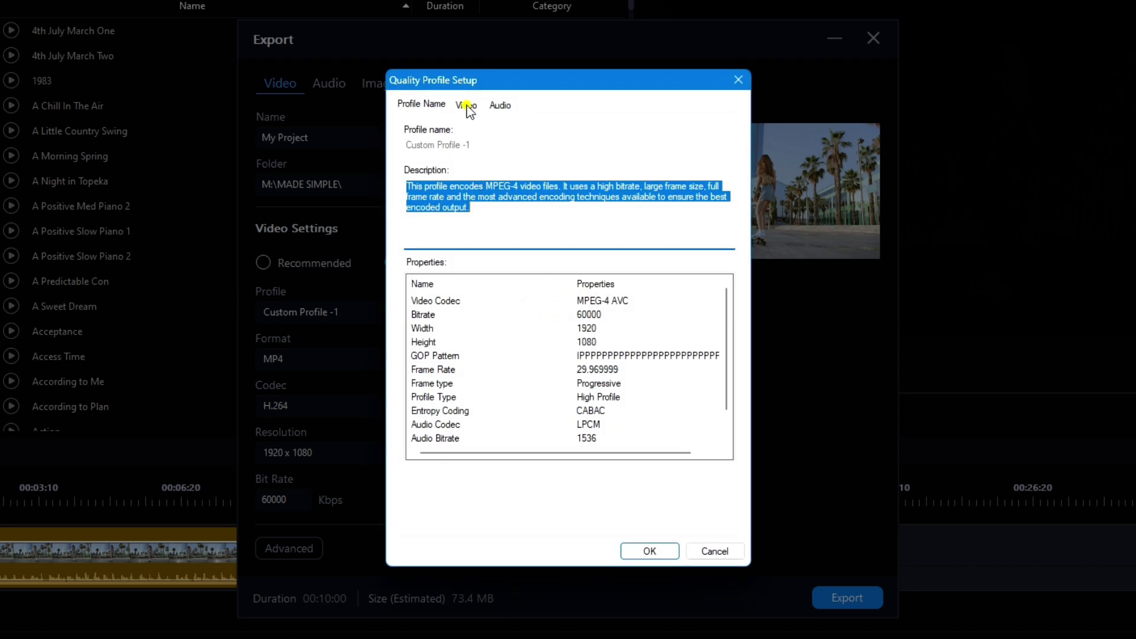
click(502, 107)
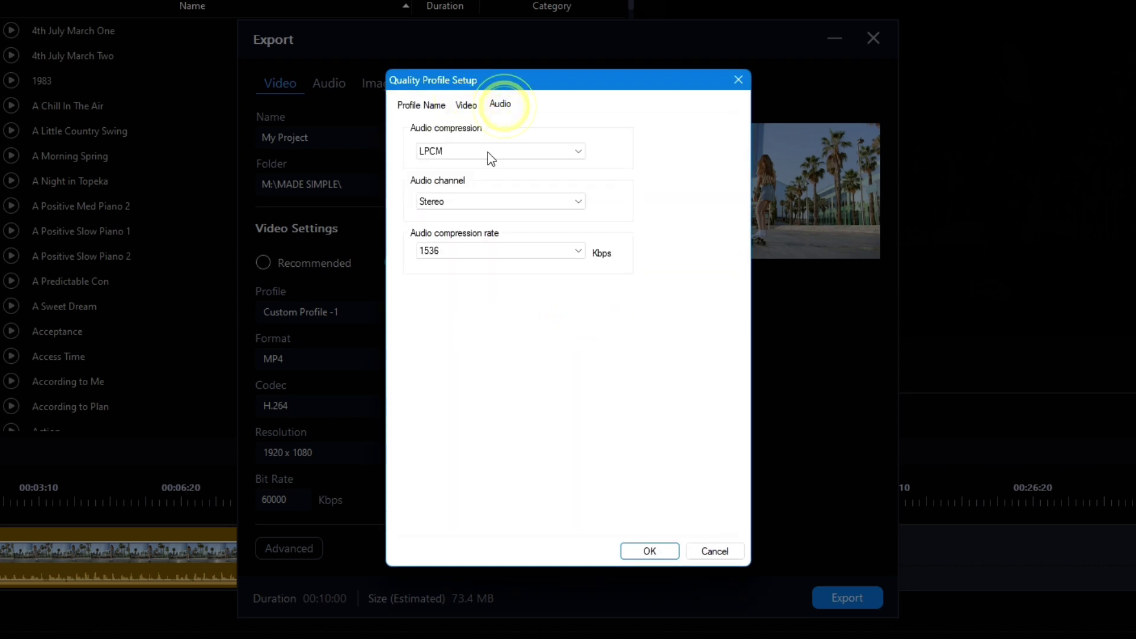
click(659, 554)
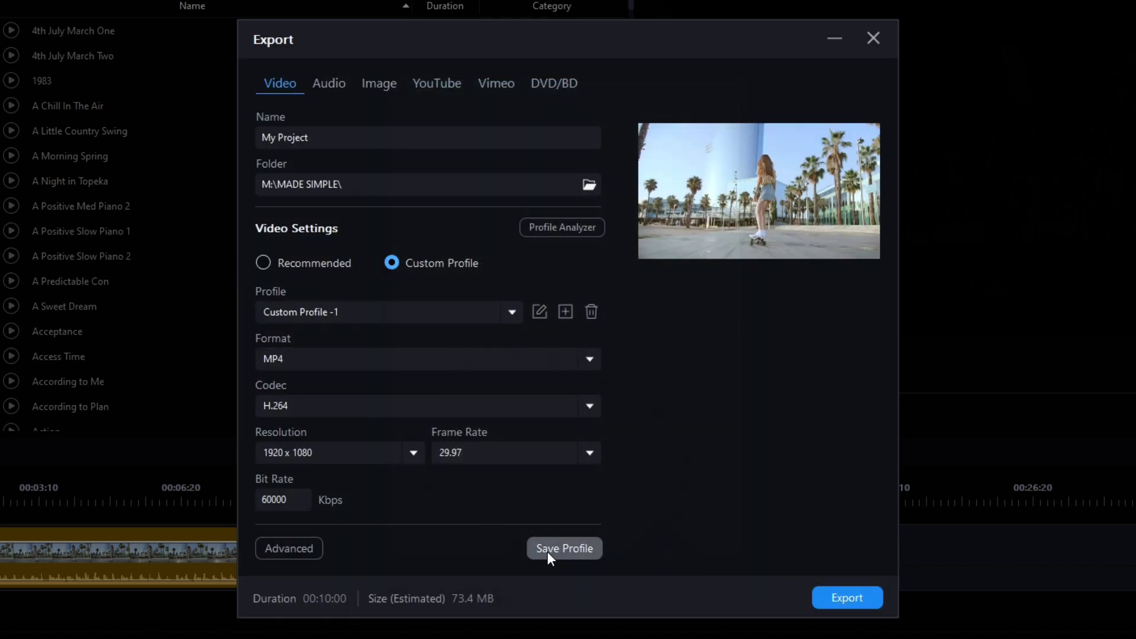
click(562, 548)
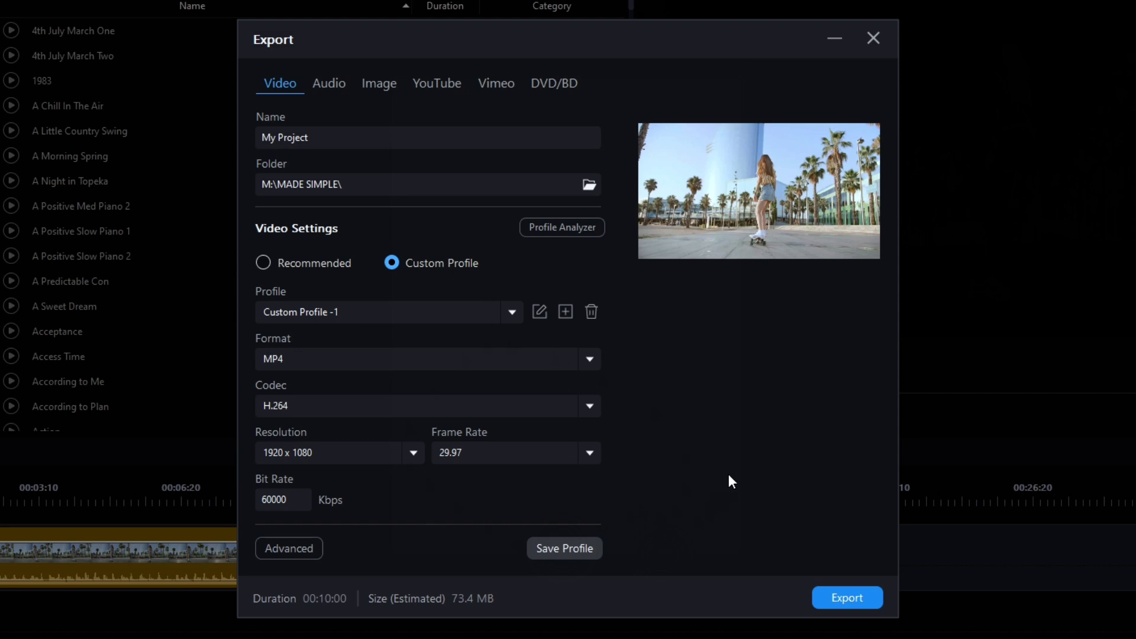
Replace the profile's old description text with 'MPEG-4, H.264, 60K, LPCM audio' and confirm.
click(515, 310)
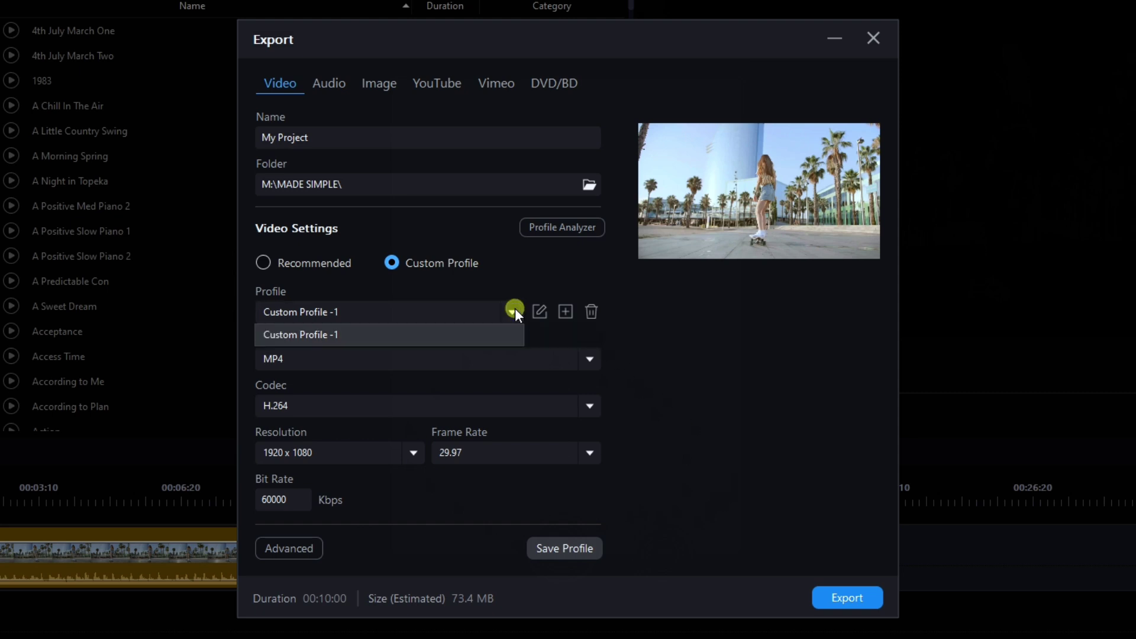
click(694, 337)
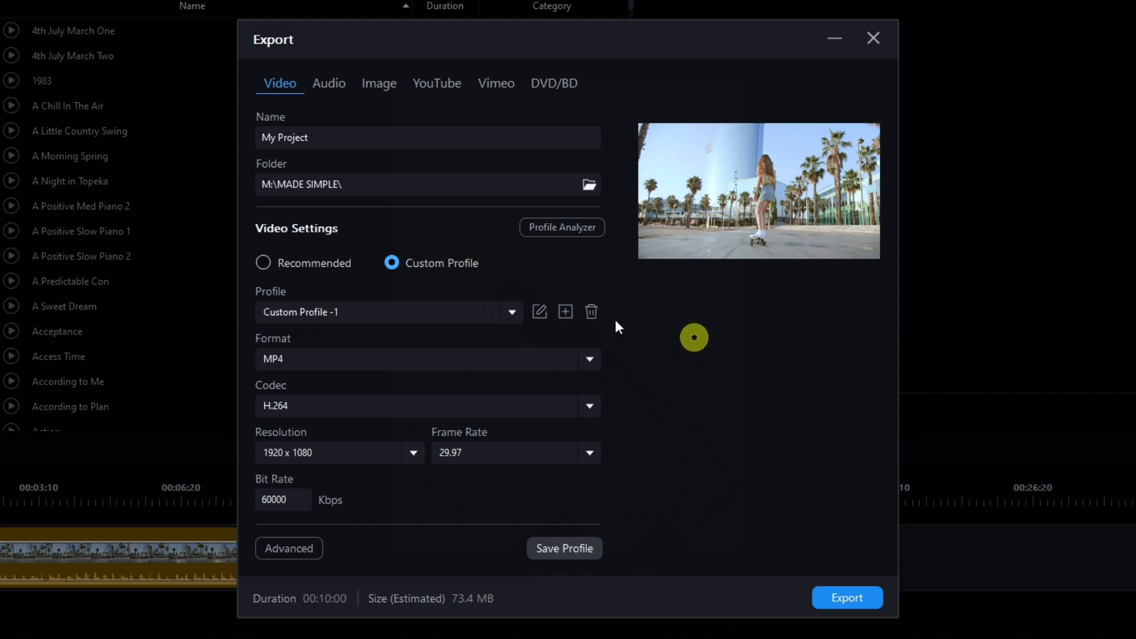
click(539, 312)
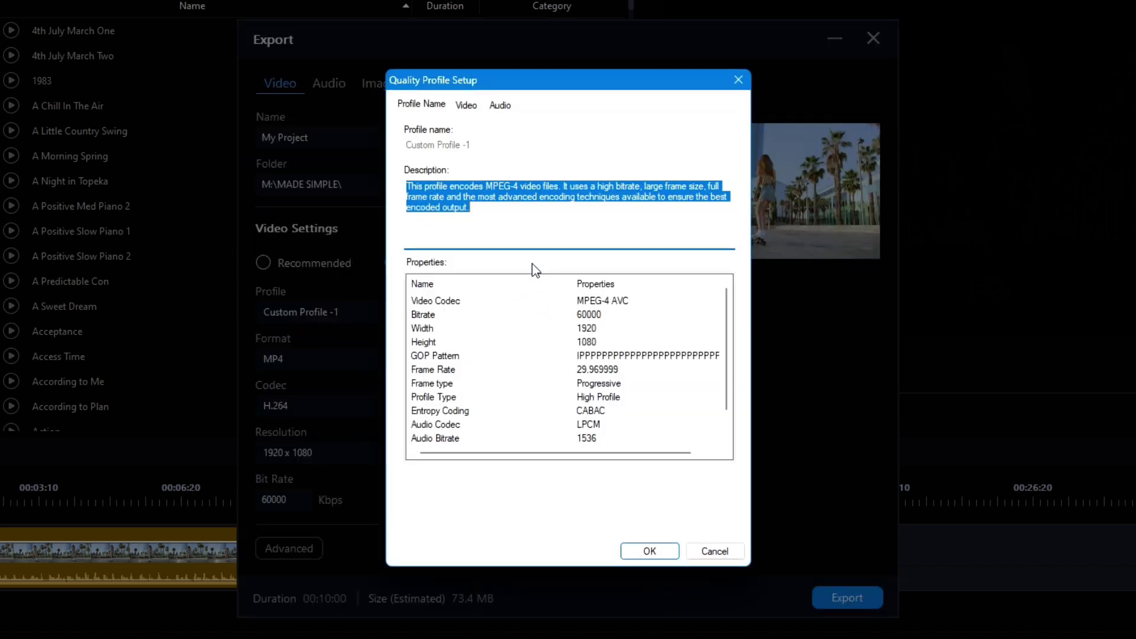
click(482, 222)
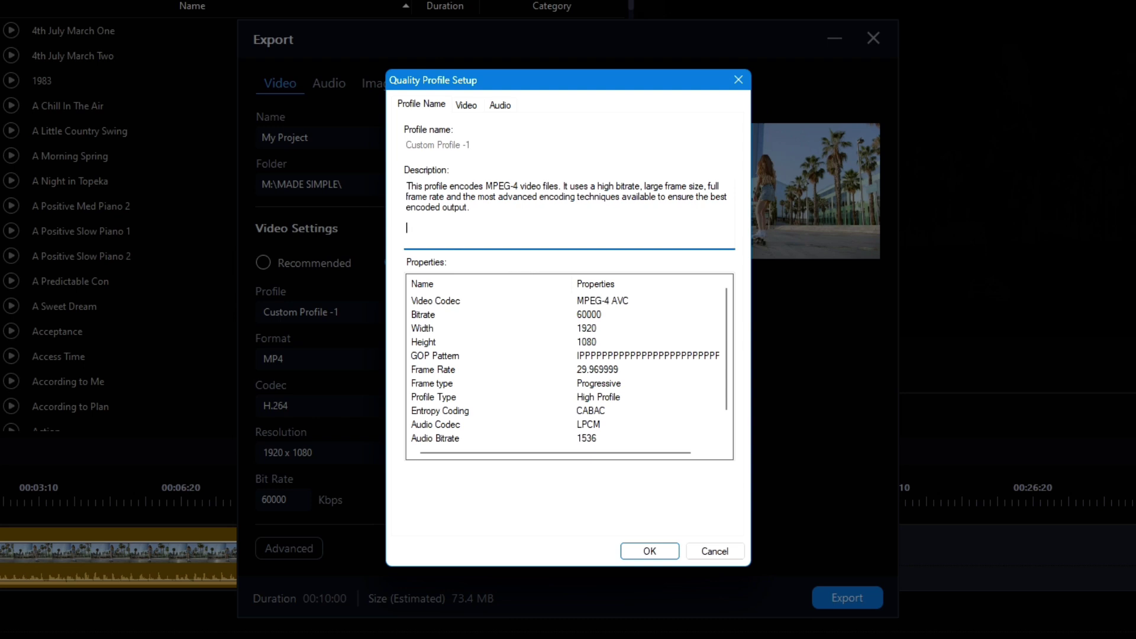
text(MPEG-4, H.264, 60K, LPCM )
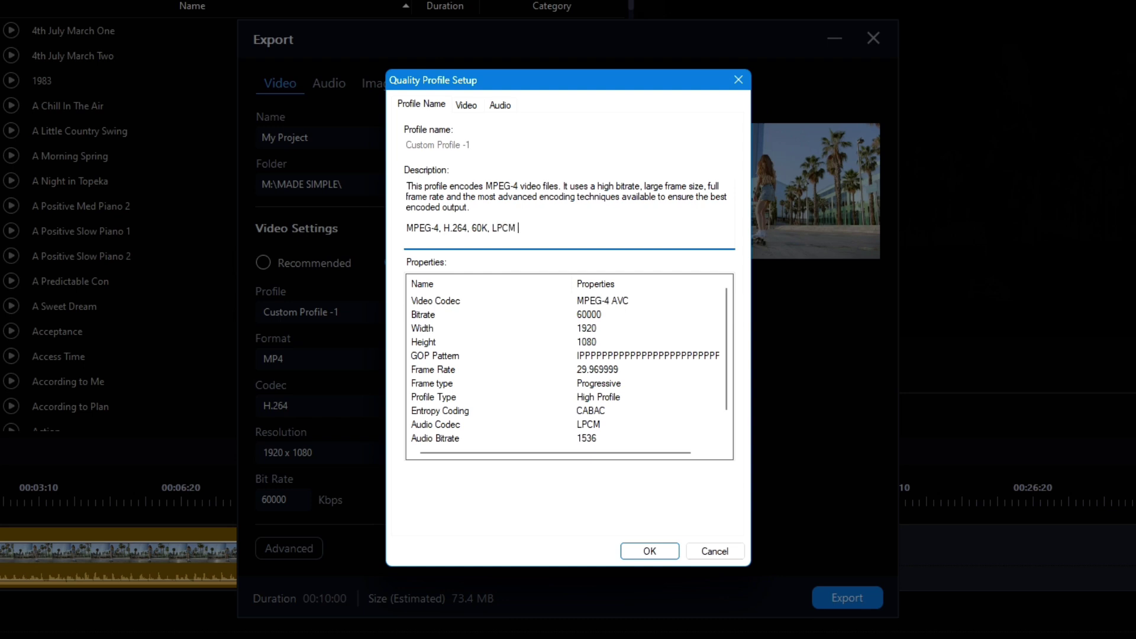
text(audio)
drag(485, 212, 392, 185)
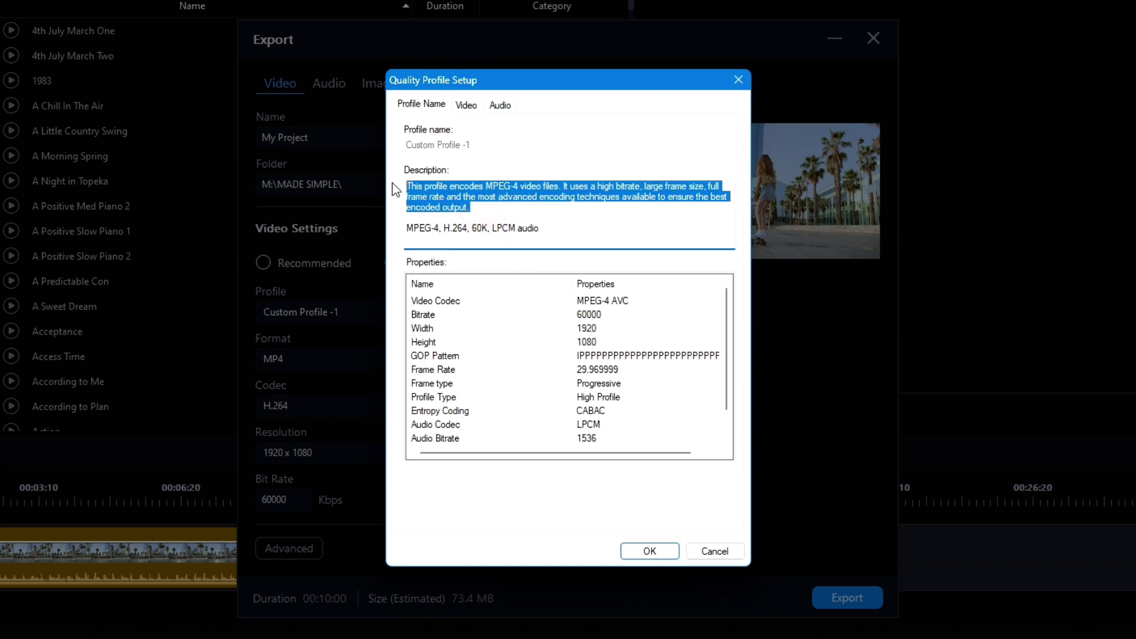
key(BackSpace)
key(Delete)
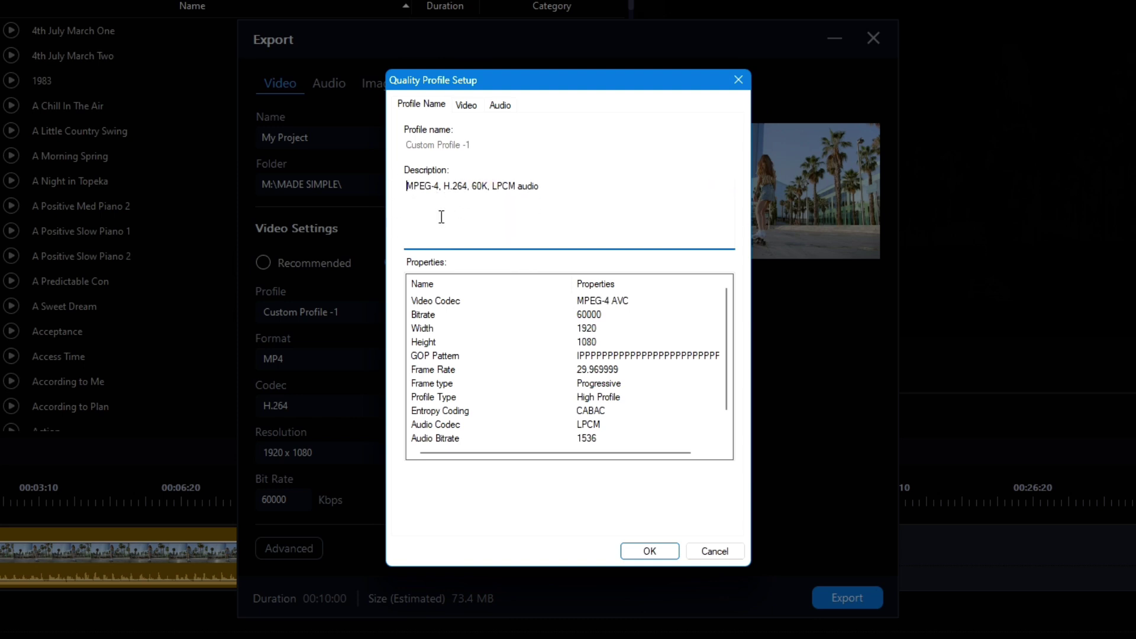
click(655, 552)
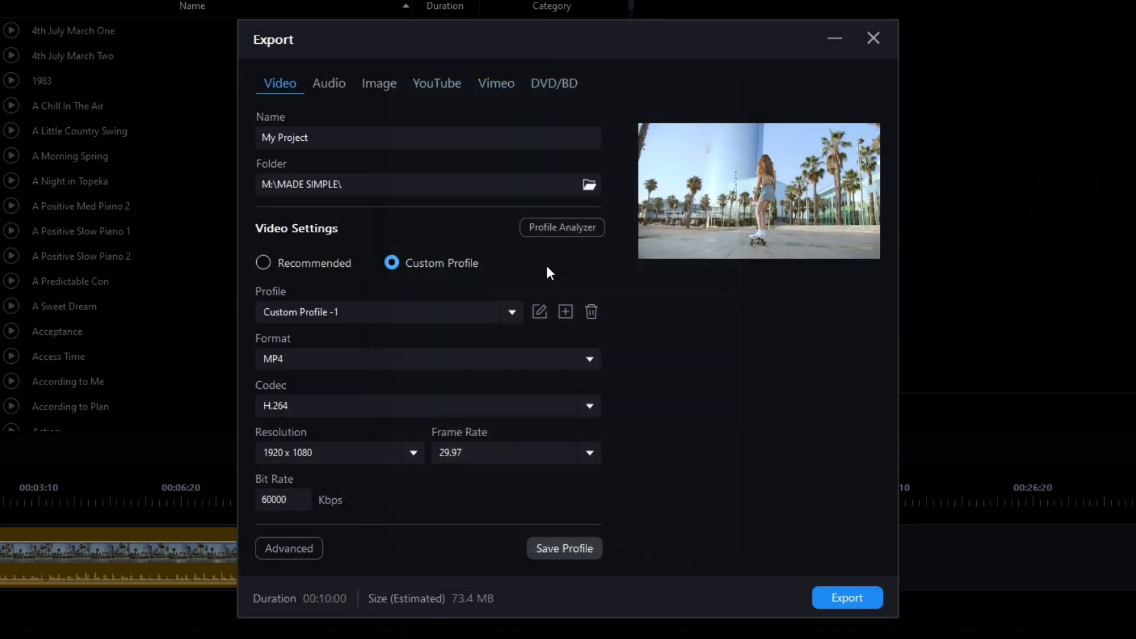
Verify the new description in Custom Profile -1's settings, then save the profile.
click(538, 310)
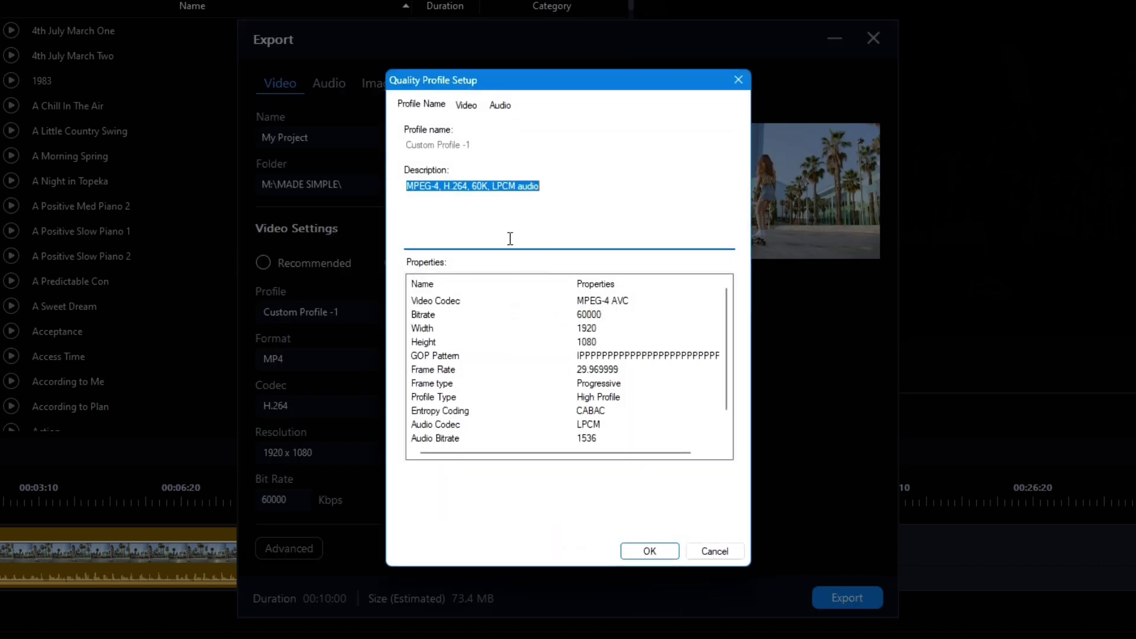
click(653, 550)
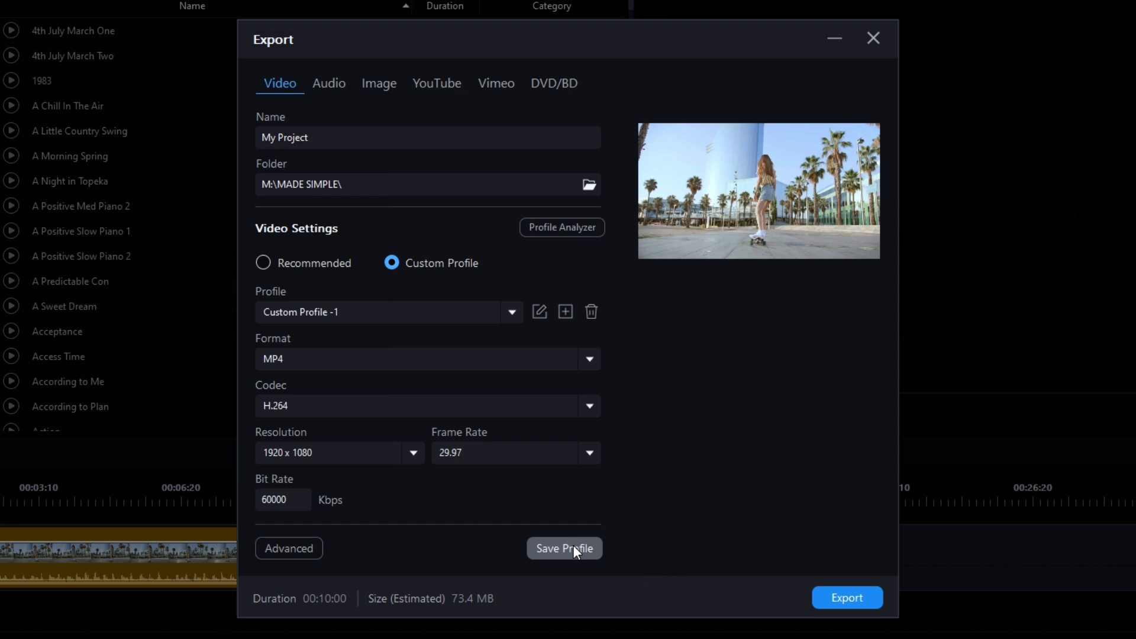
click(574, 549)
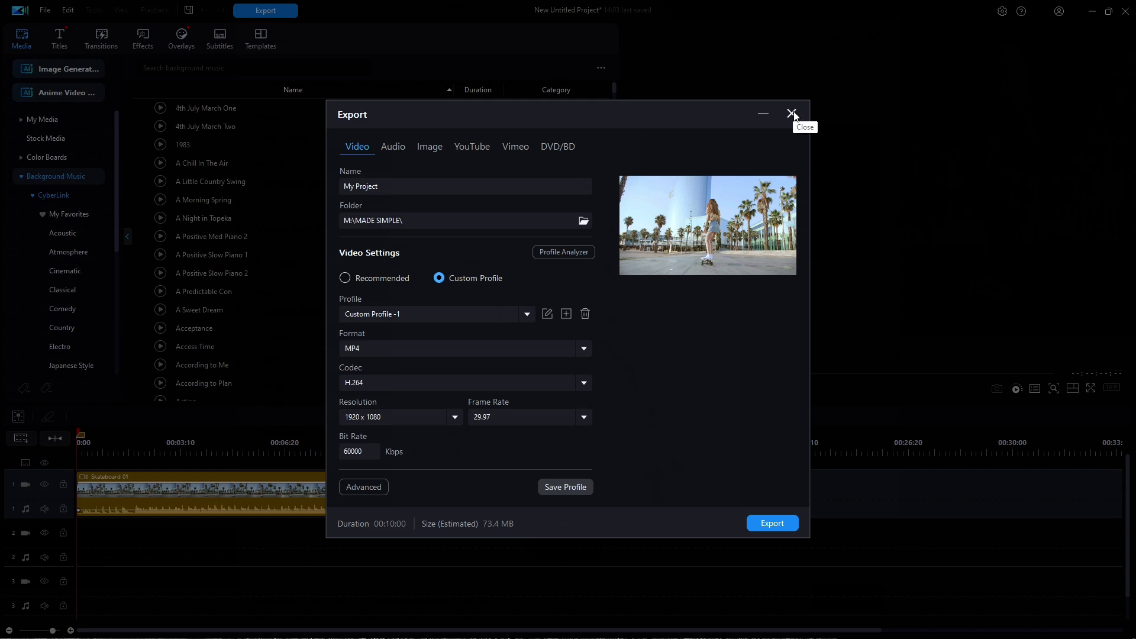
Close the Export window to return to the editor with Skateboard 01 on the timeline.
click(791, 113)
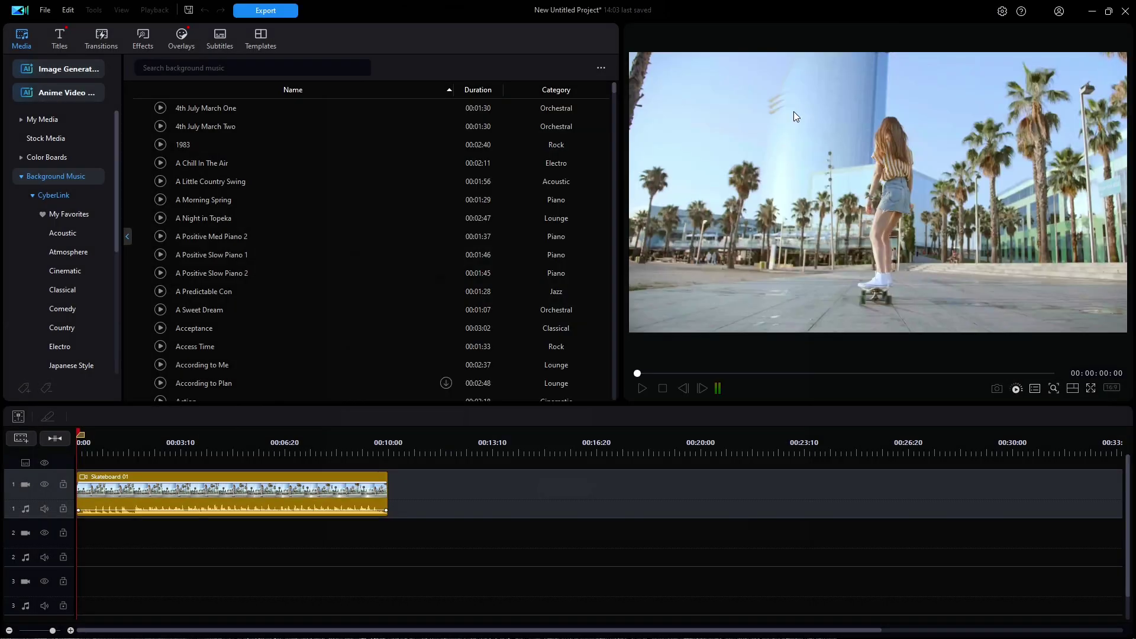